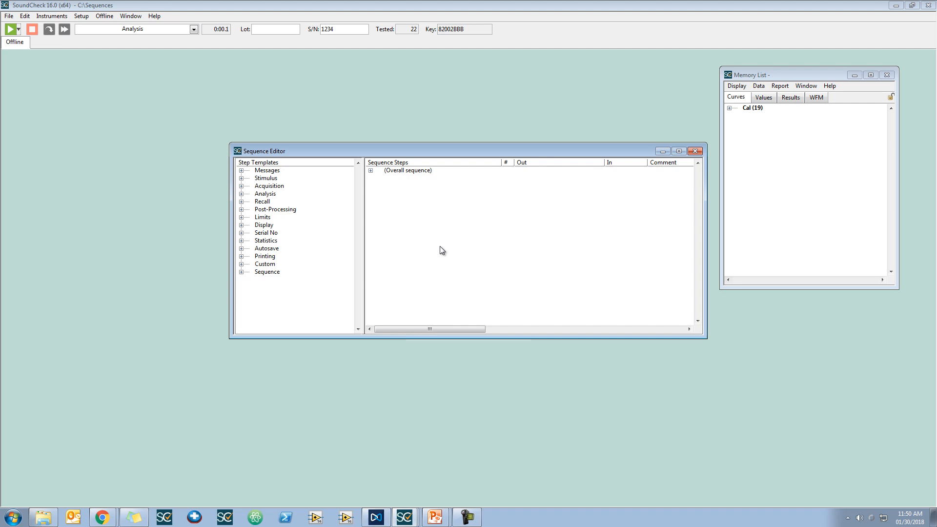
# Step: Add the Stweep - 6300-100Hz stimulus step to the sequence with Amp ch 1 as its output signal path
pyautogui.click(242, 178)
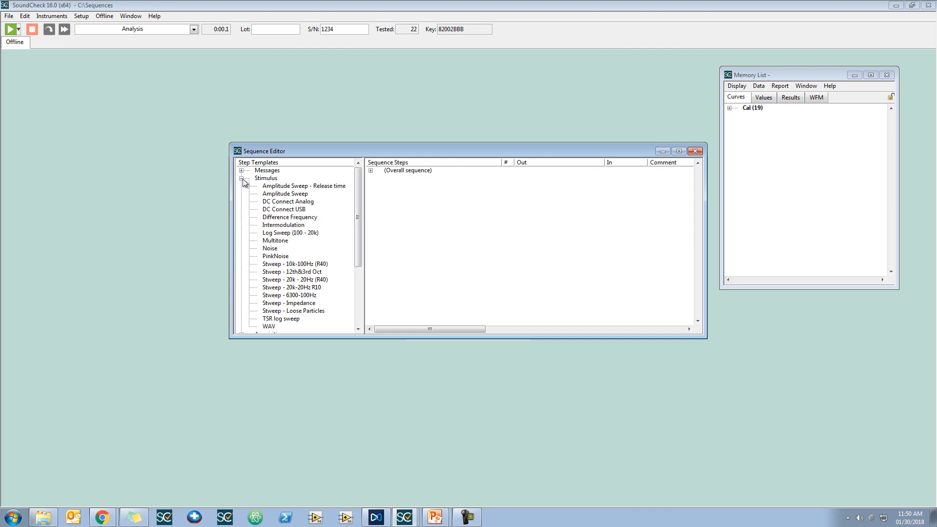
pyautogui.moveTo(300, 296); pyautogui.dragTo(417, 233)
pyautogui.click(450, 235)
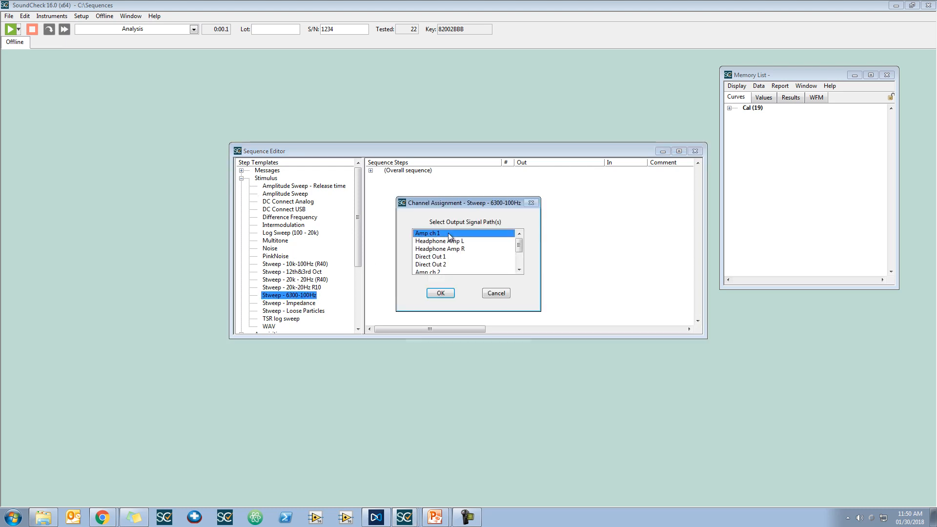
pyautogui.click(440, 293)
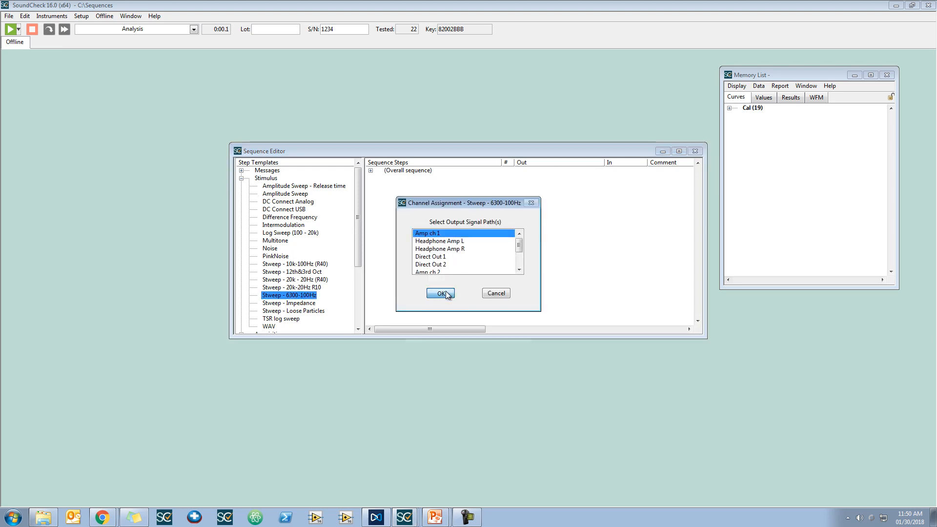
# Step: Add a Play & Record acquisition step with Reference Mic and Impedance Box as input signal paths and Amp ch 1 as output
pyautogui.click(241, 178)
pyautogui.click(241, 186)
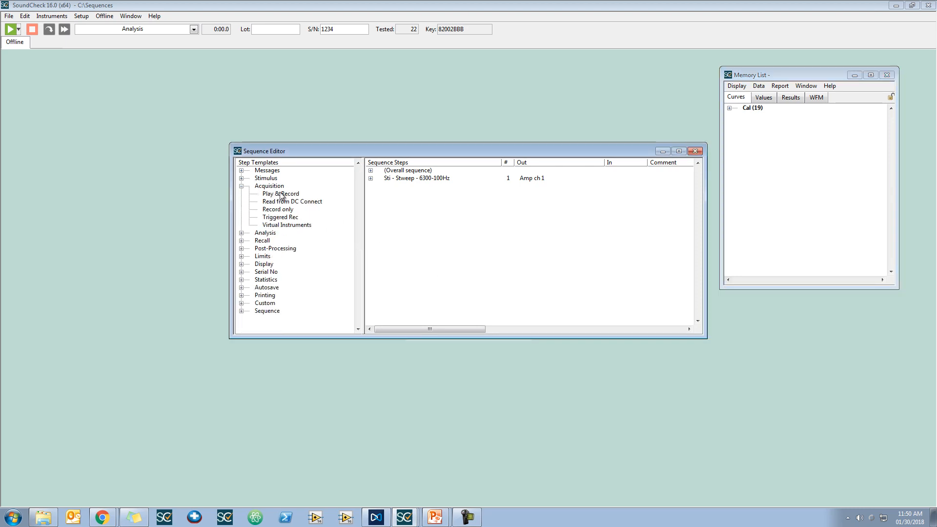
pyautogui.moveTo(282, 194); pyautogui.dragTo(420, 208)
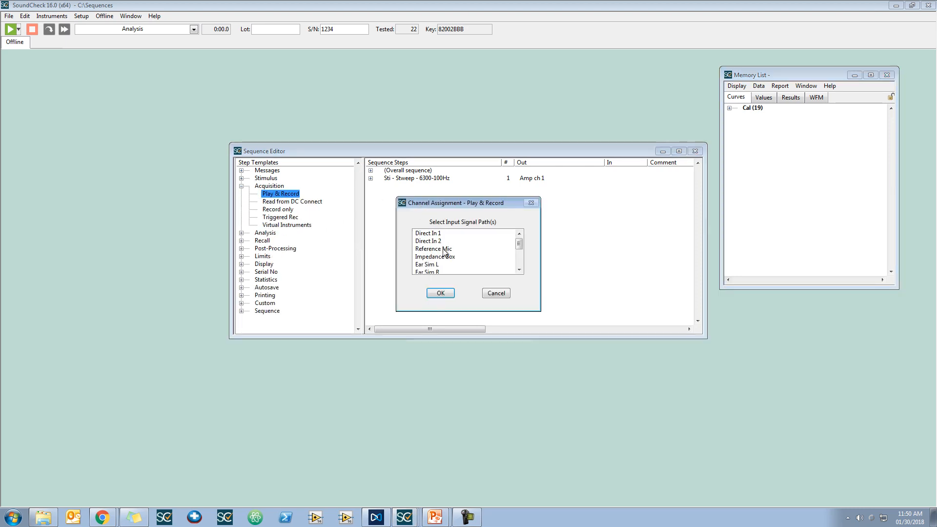
pyautogui.click(445, 251)
pyautogui.click(464, 256)
pyautogui.click(441, 293)
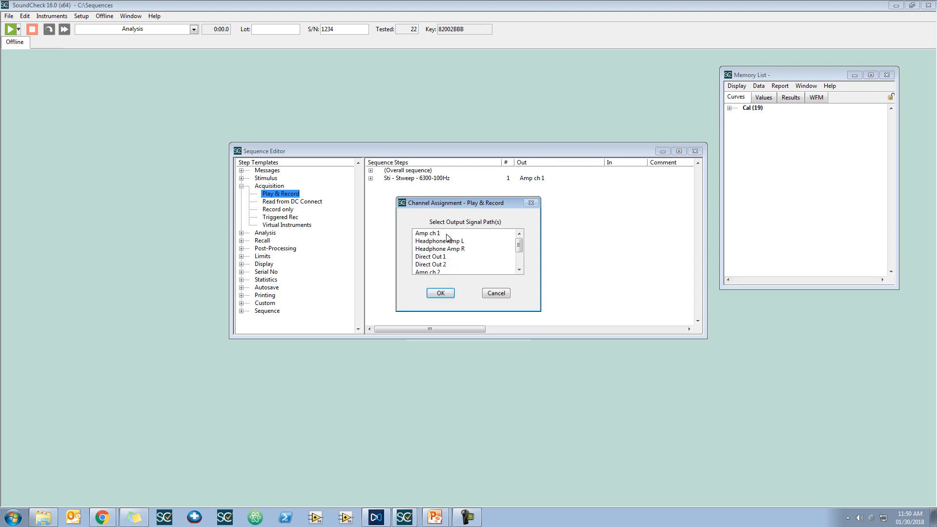
pyautogui.click(446, 235)
pyautogui.click(440, 293)
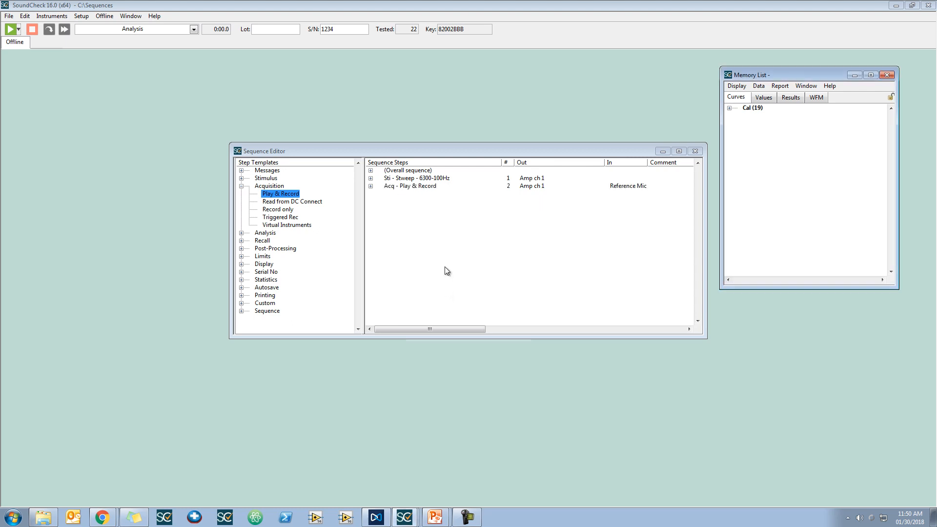
# Step: Add the Fundamental analysis step after the Play & Record step in the sequence
pyautogui.click(241, 187)
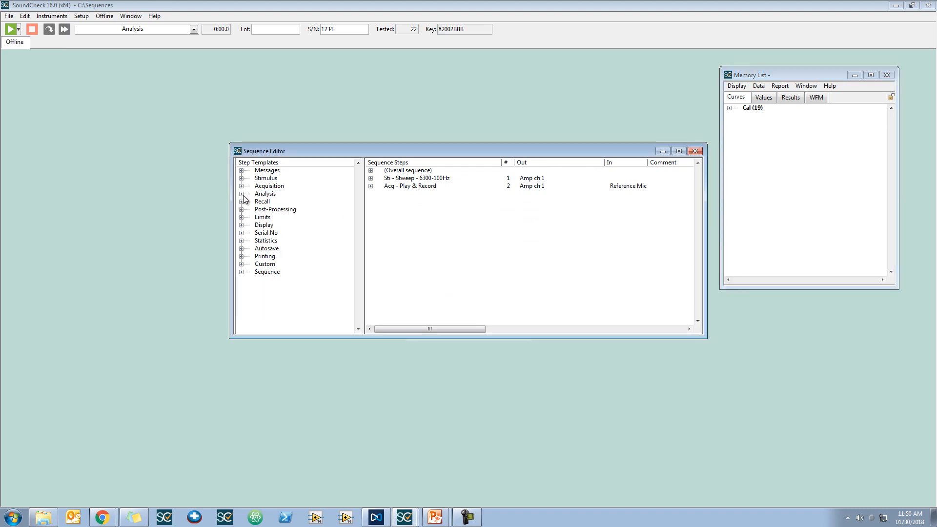
pyautogui.click(241, 194)
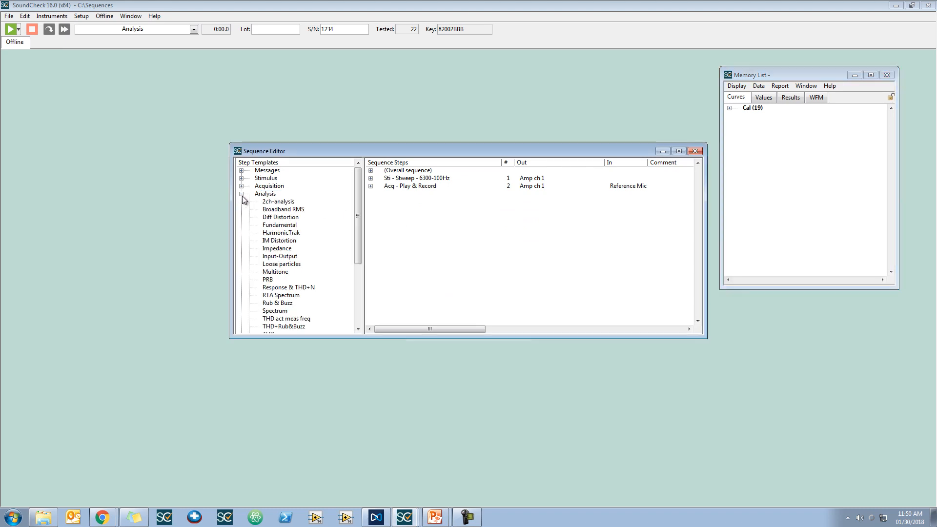
pyautogui.moveTo(279, 225); pyautogui.dragTo(451, 220)
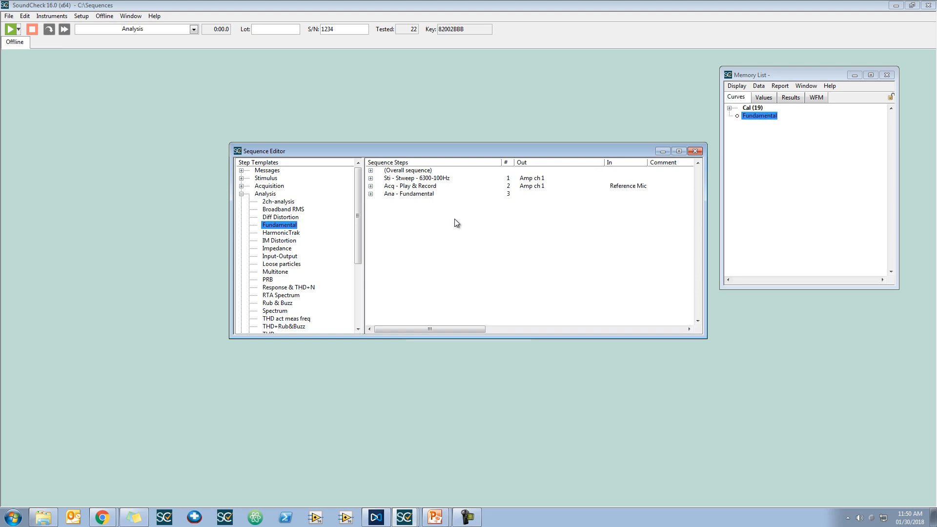
# Step: In the Fundamental analysis, keep Stweep - 6300-100Hz as stimulus, disable Apply Correction Out and choose Recorded Time Waveform [Reference Mic] as the response waveform
pyautogui.doubleClick(435, 194)
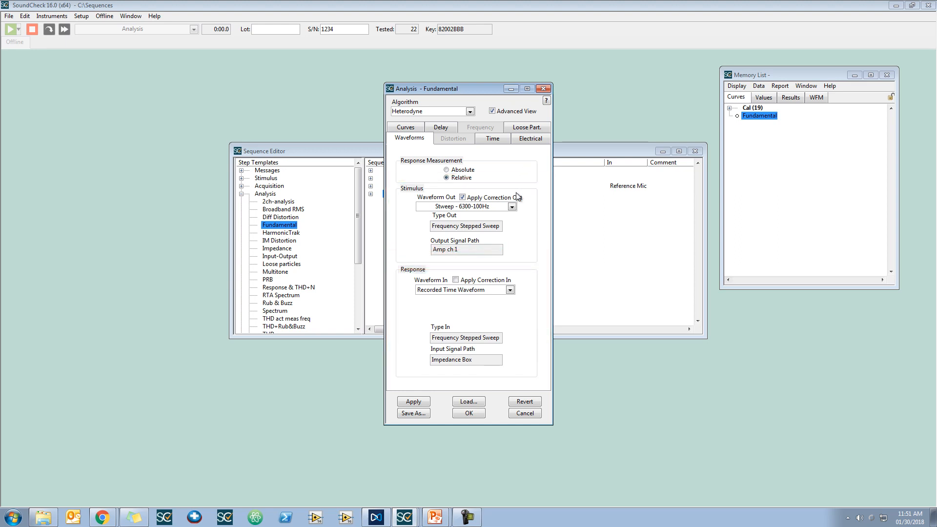
pyautogui.click(512, 206)
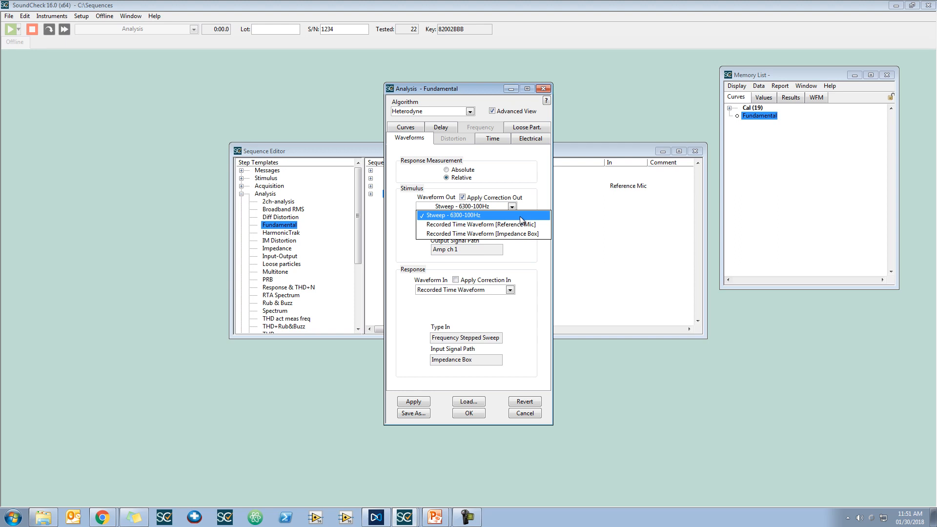
pyautogui.click(520, 217)
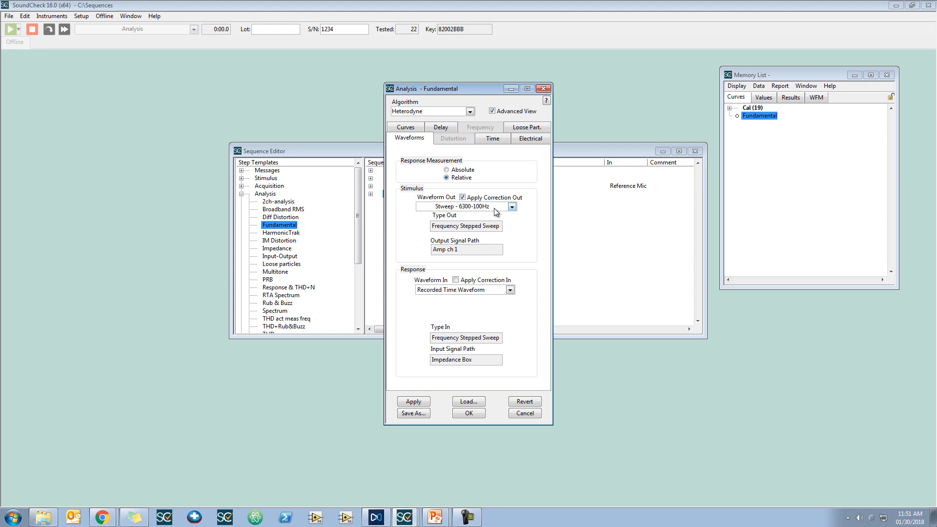
pyautogui.click(483, 198)
pyautogui.click(510, 291)
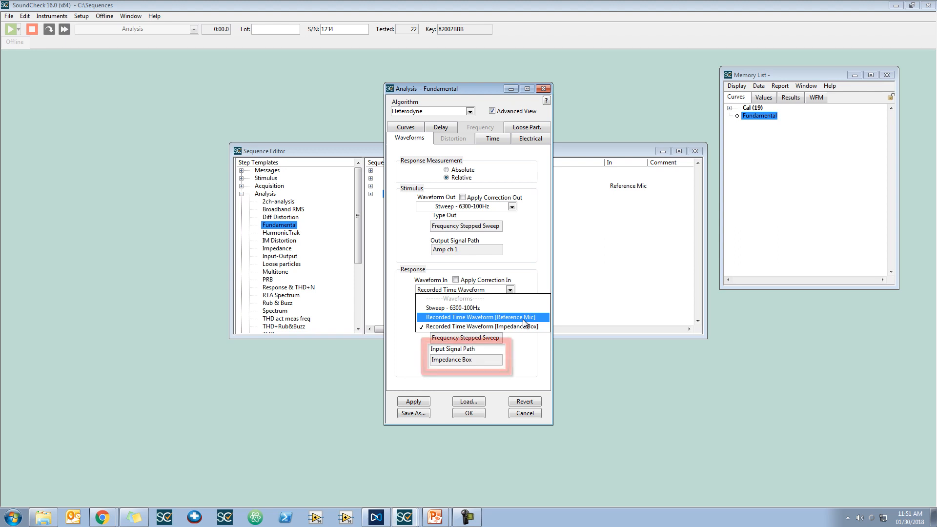
pyautogui.click(523, 320)
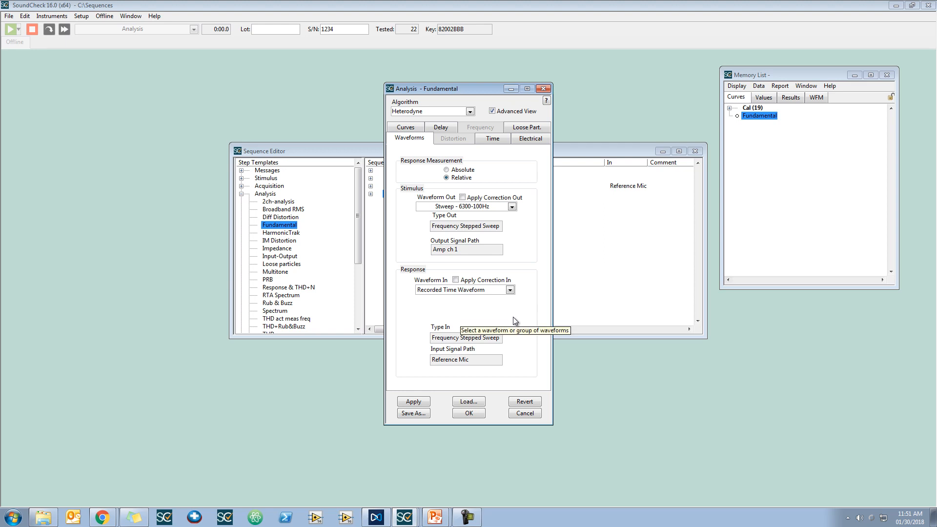
pyautogui.click(469, 416)
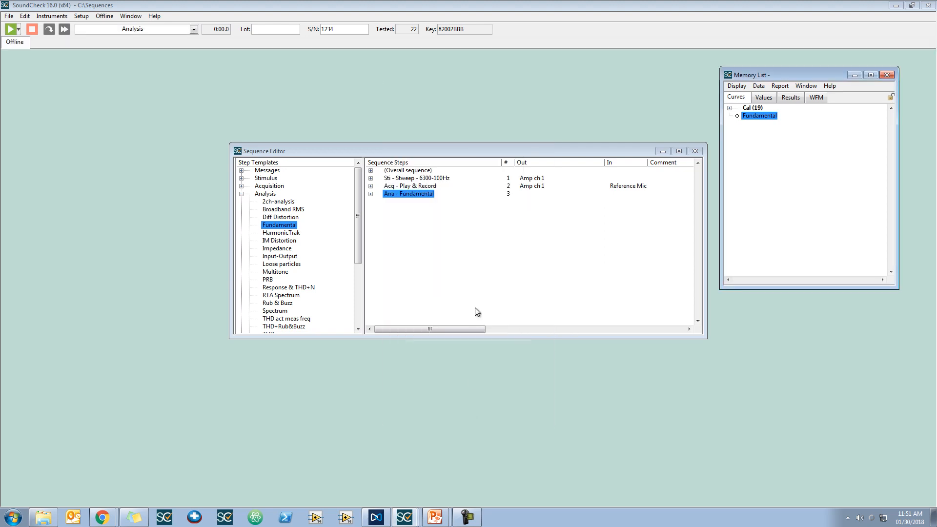
# Step: Run the sequence and plot the Fundamental curve in an enlarged graph placed above the Sequence Editor
pyautogui.press('F2')
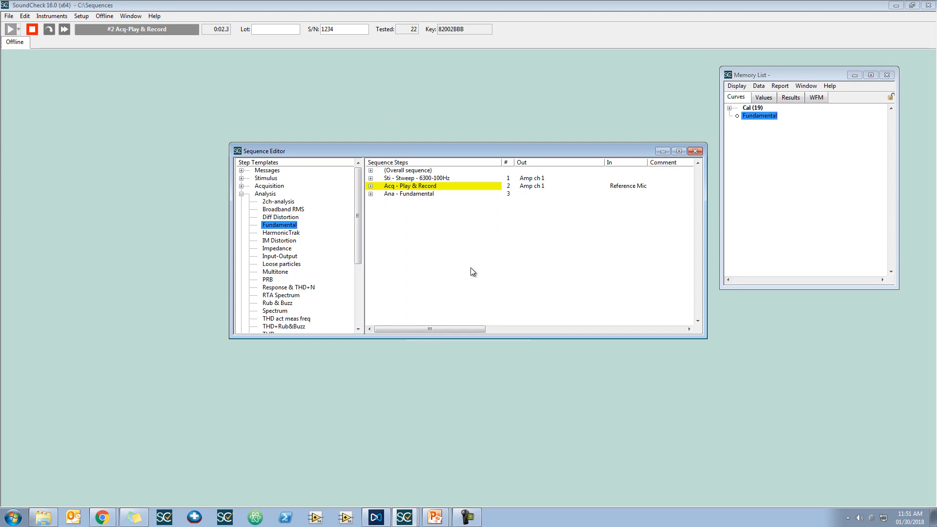
pyautogui.doubleClick(760, 116)
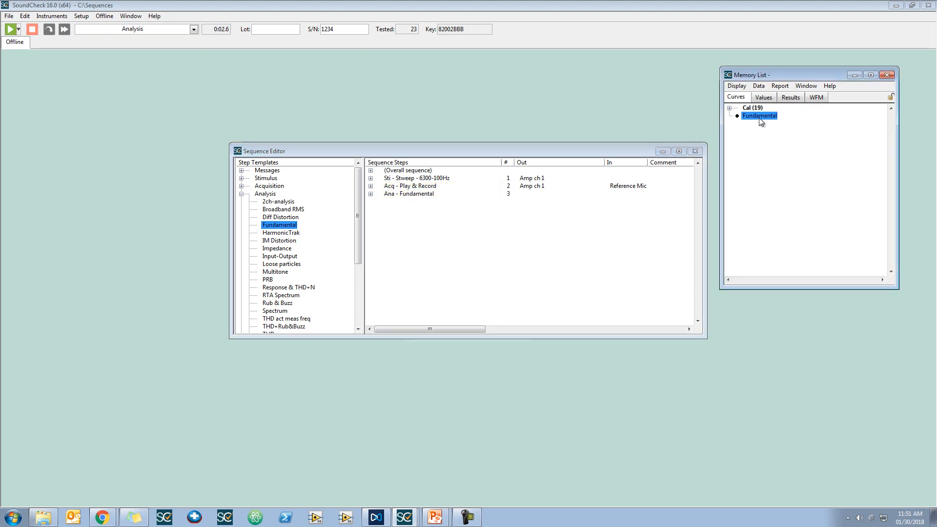
pyautogui.moveTo(584, 112); pyautogui.dragTo(287, 62)
pyautogui.moveTo(388, 231); pyautogui.dragTo(424, 272)
pyautogui.moveTo(491, 155); pyautogui.dragTo(285, 299)
# Step: Reopen the Fundamental analysis beside the graph and apply an Absolute response measurement before restoring and reapplying Relative
pyautogui.doubleClick(211, 334)
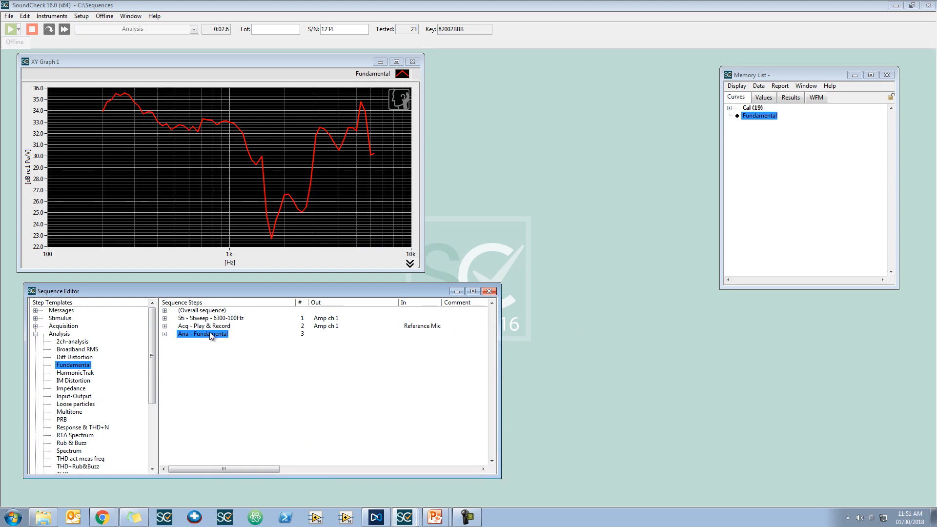
pyautogui.moveTo(450, 87); pyautogui.dragTo(601, 60)
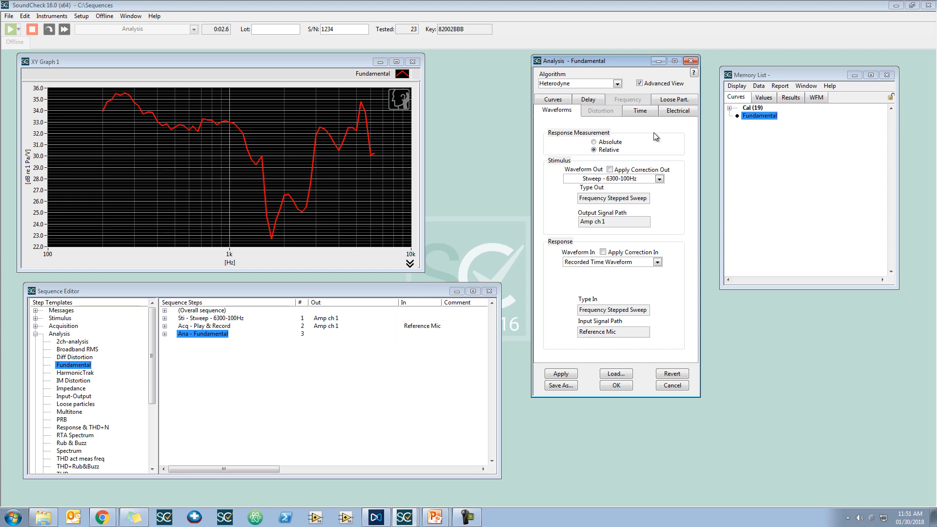
pyautogui.click(611, 142)
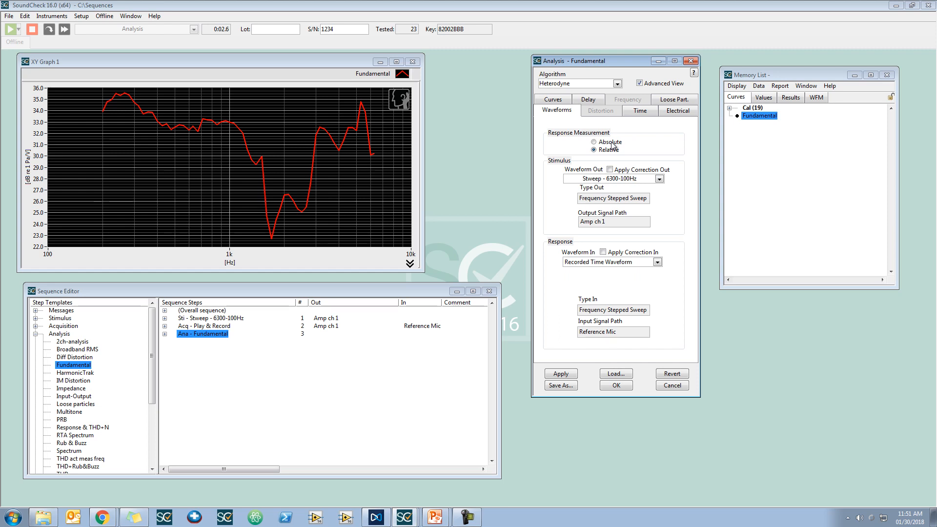
pyautogui.click(571, 373)
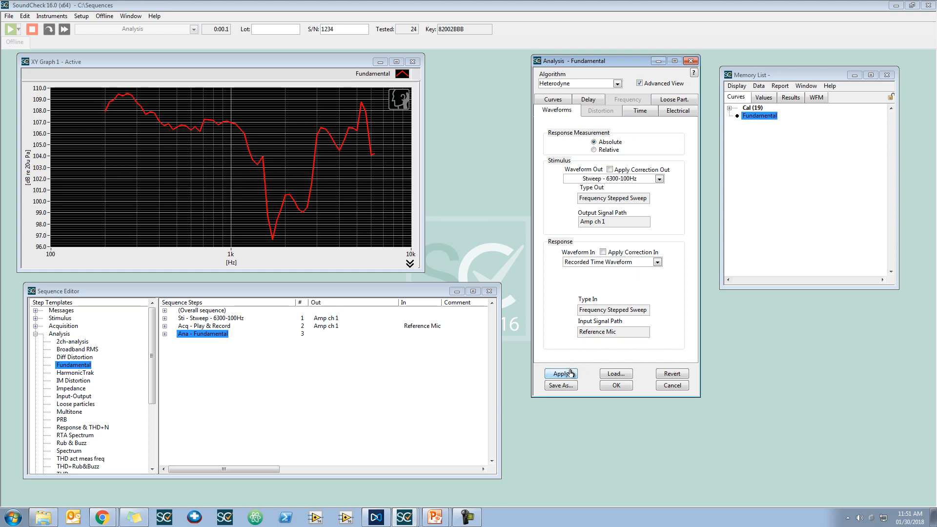
pyautogui.click(593, 150)
pyautogui.click(563, 374)
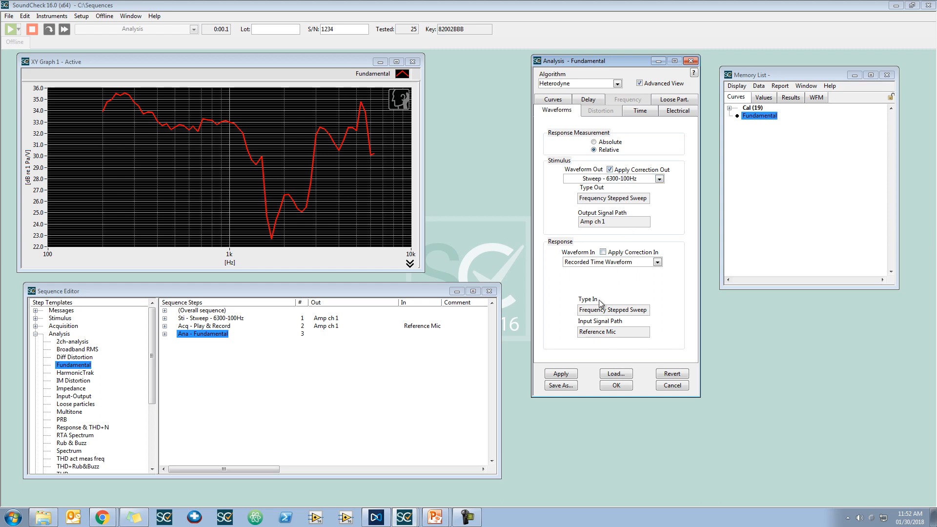
# Step: Apply the analysis with Apply Correction Out enabled, and reapply it with that correction disabled
pyautogui.click(567, 374)
pyautogui.click(612, 170)
pyautogui.click(563, 374)
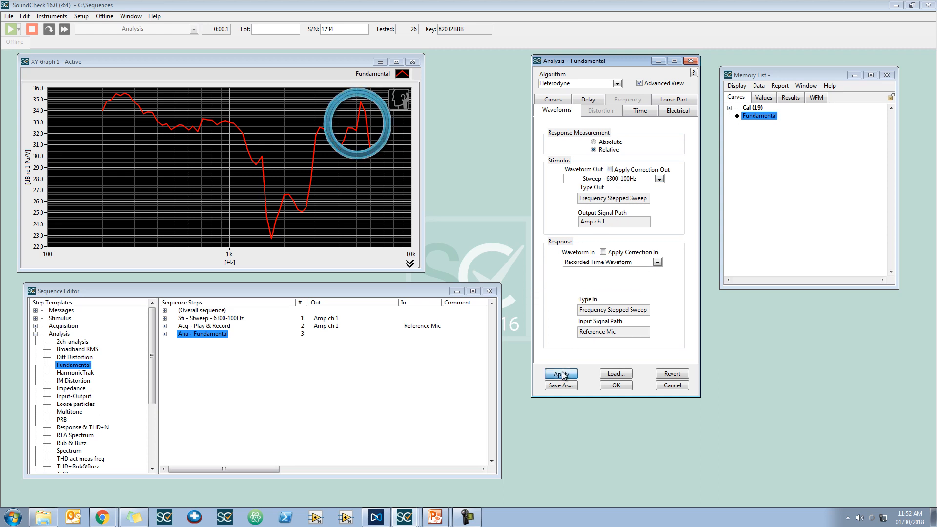
# Step: Enable Apply Correction In for the response and Apply Correction Out for the stimulus, reapplying the analysis after each change
pyautogui.click(625, 251)
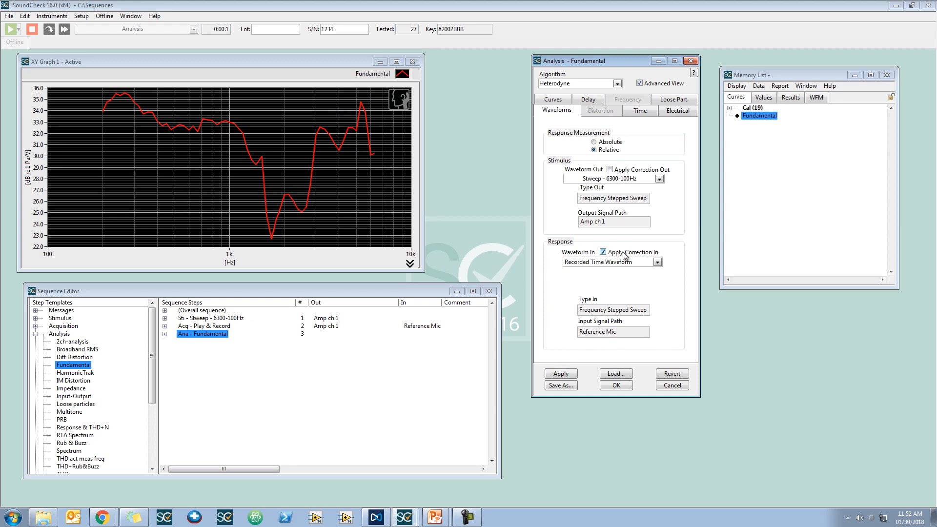
pyautogui.click(566, 373)
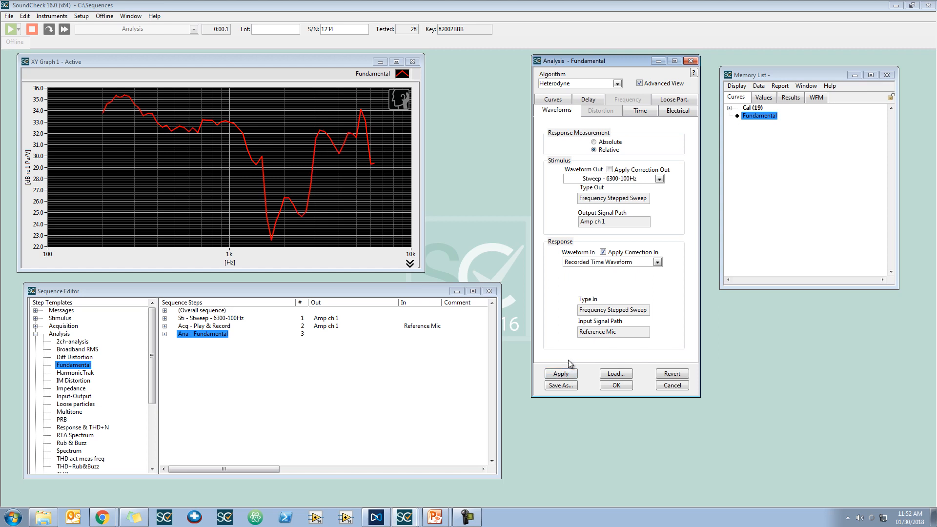
pyautogui.click(610, 169)
pyautogui.click(563, 374)
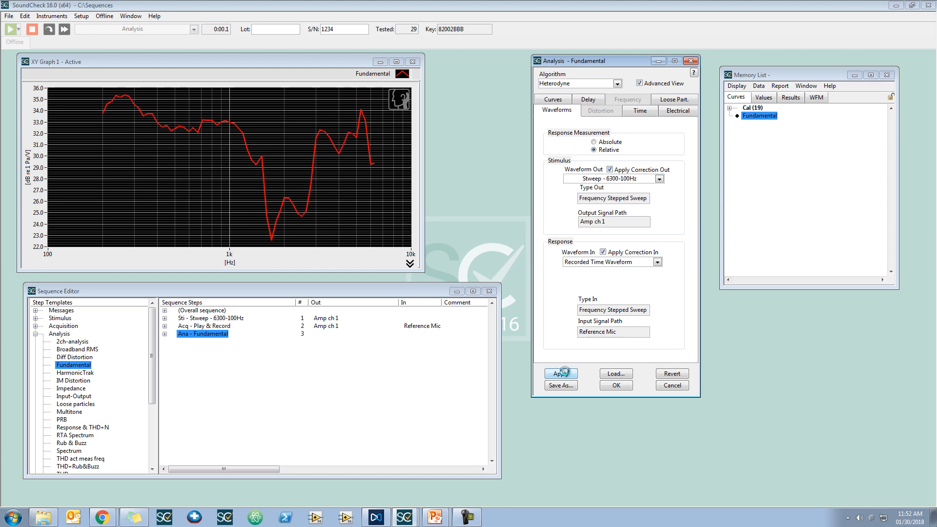